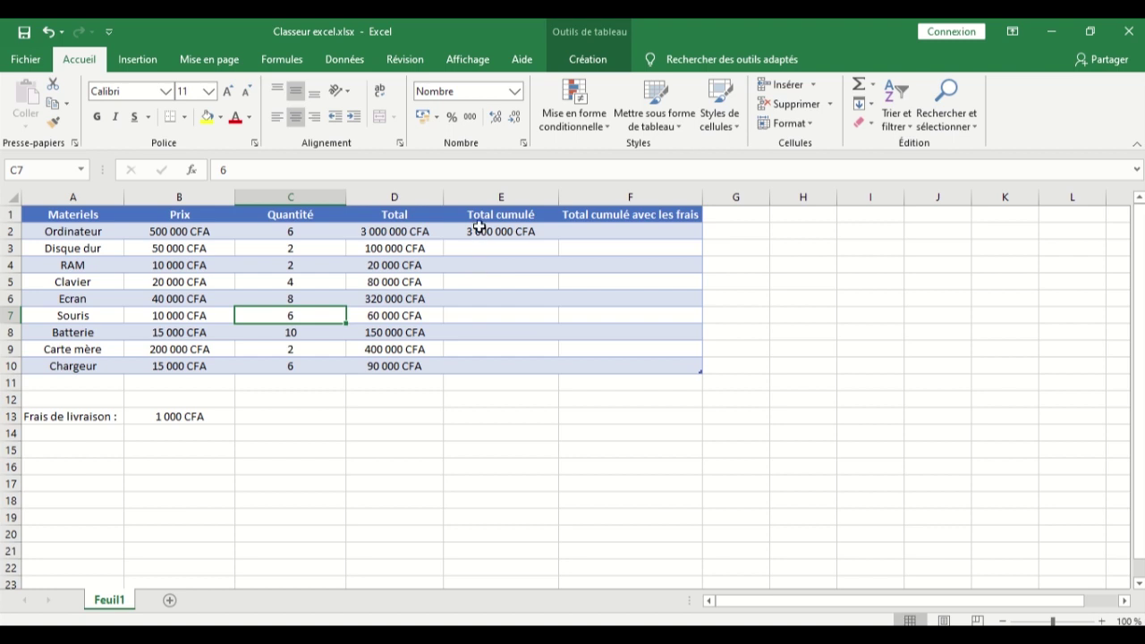
{"action": "left_click", "coordinate": [498, 261]}
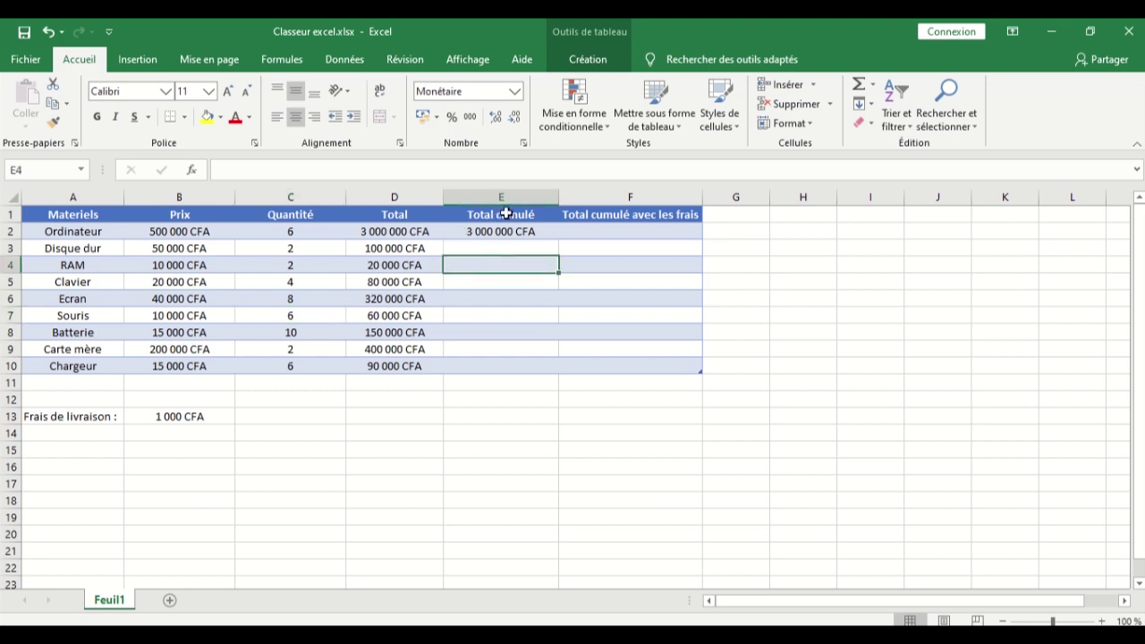
{"action": "left_click", "coordinate": [500, 220]}
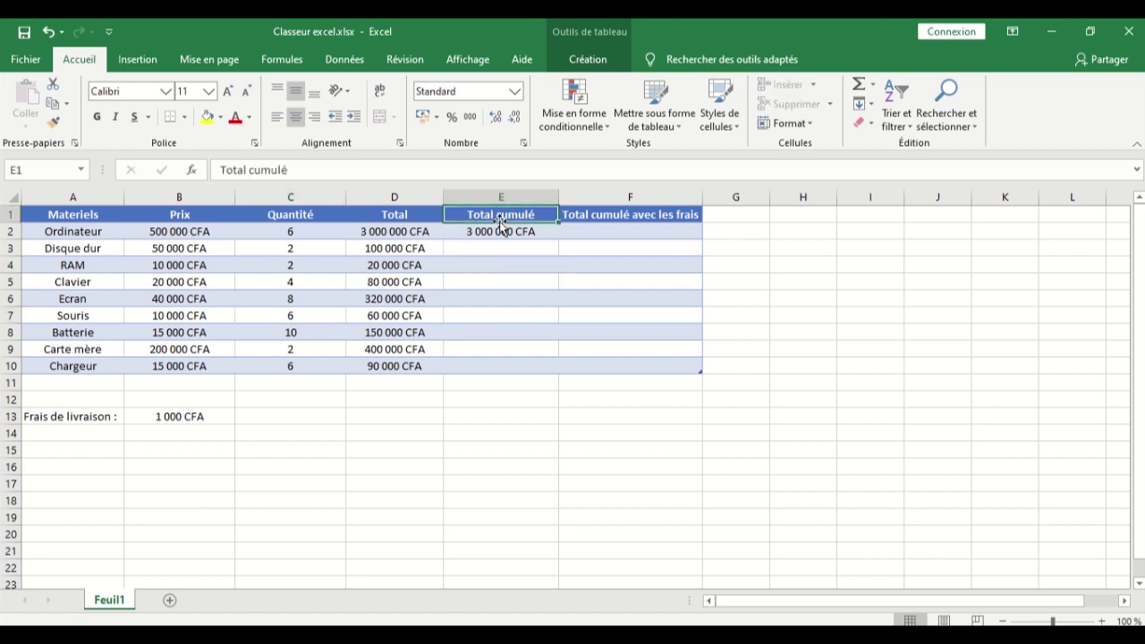
{"action": "left_click", "coordinate": [610, 222]}
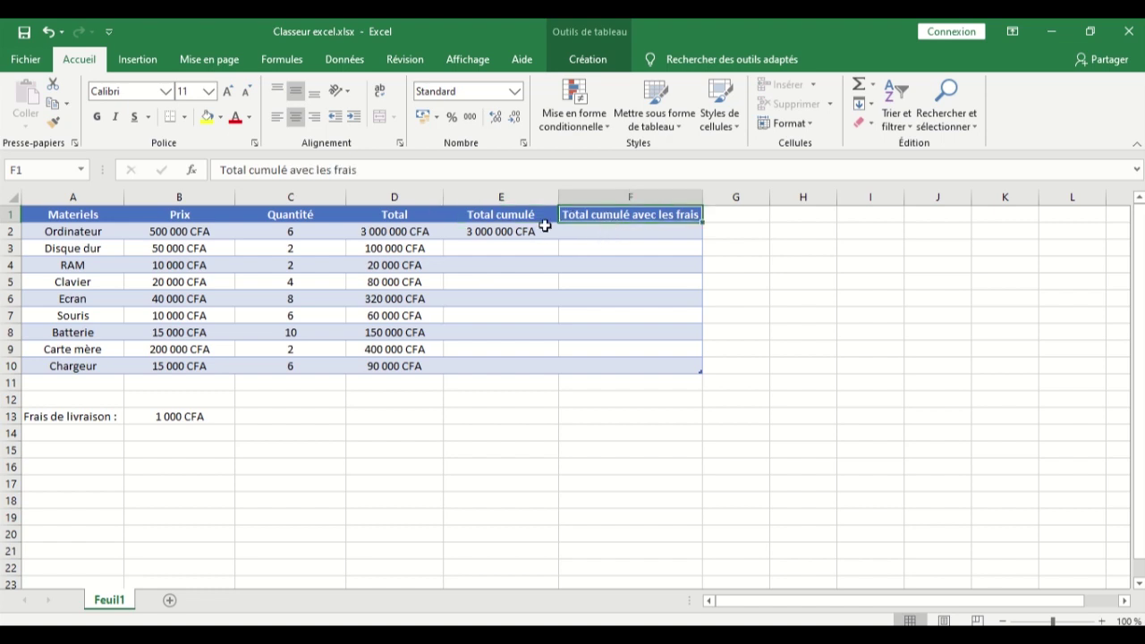
{"action": "left_click", "coordinate": [476, 232]}
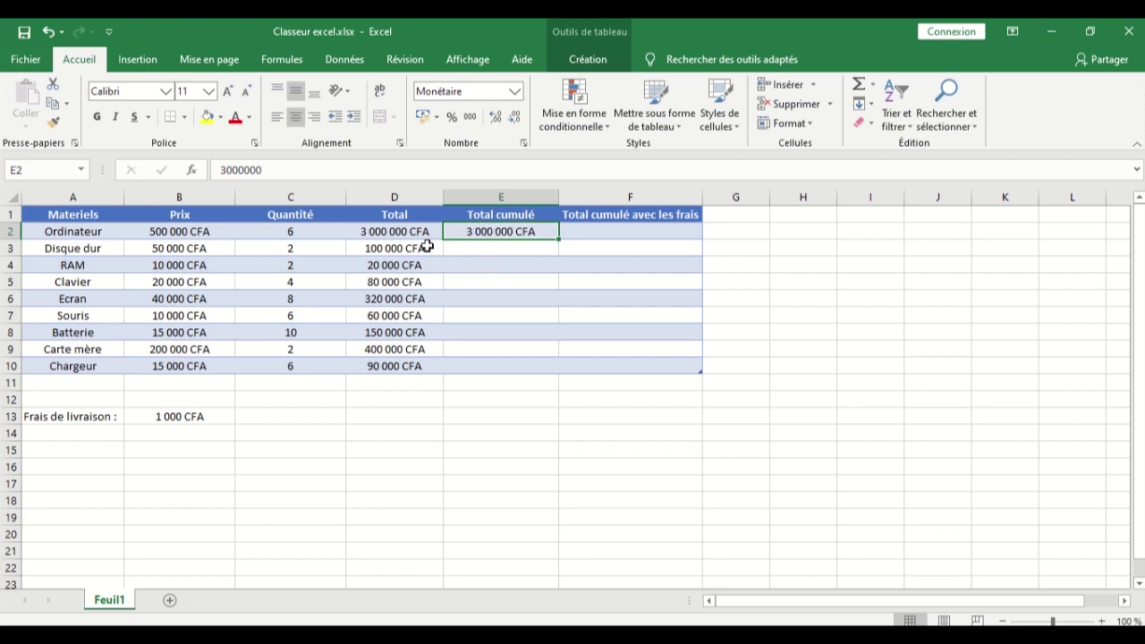
{"action": "left_click", "coordinate": [473, 250]}
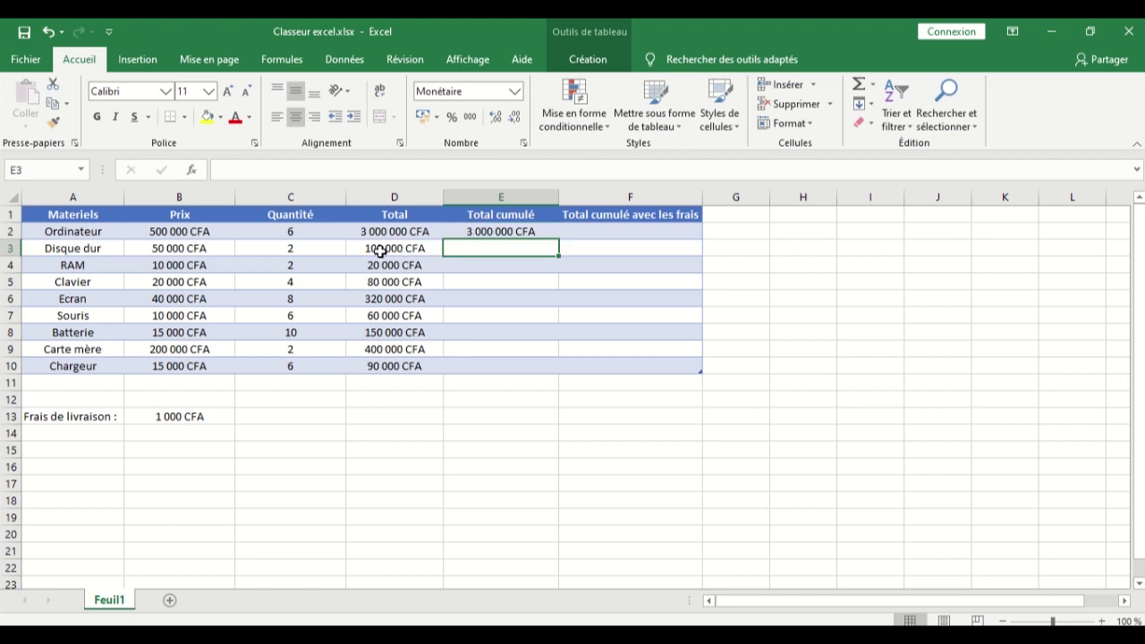
{"action": "double_click", "coordinate": [479, 250]}
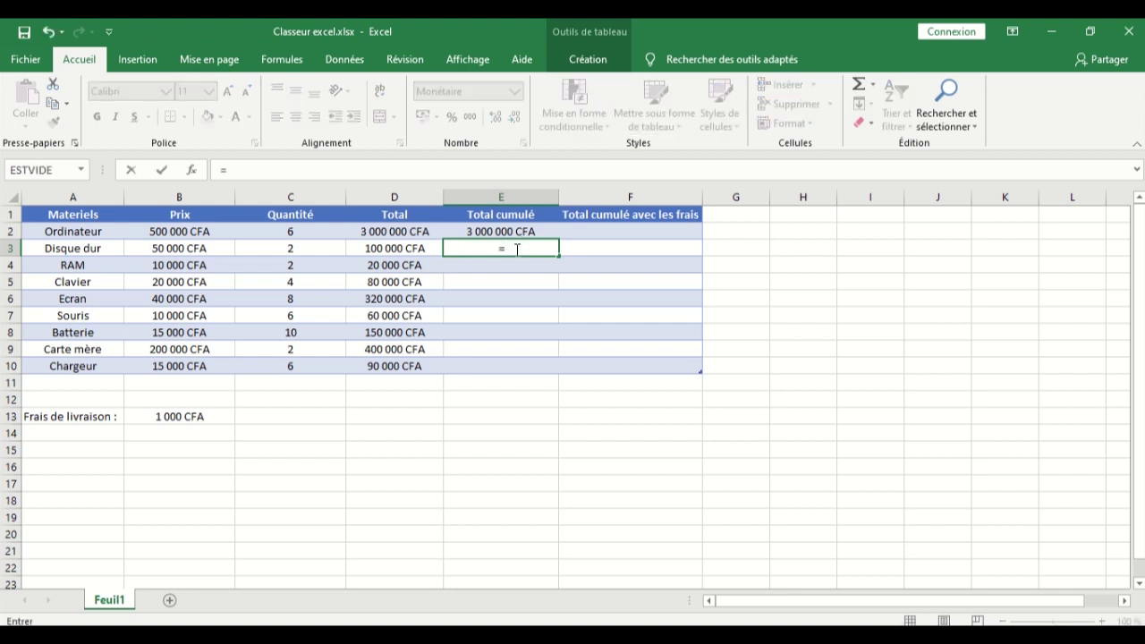
{"action": "type", "text": "="}
{"action": "left_click", "coordinate": [506, 233]}
{"action": "type", "text": "+"}
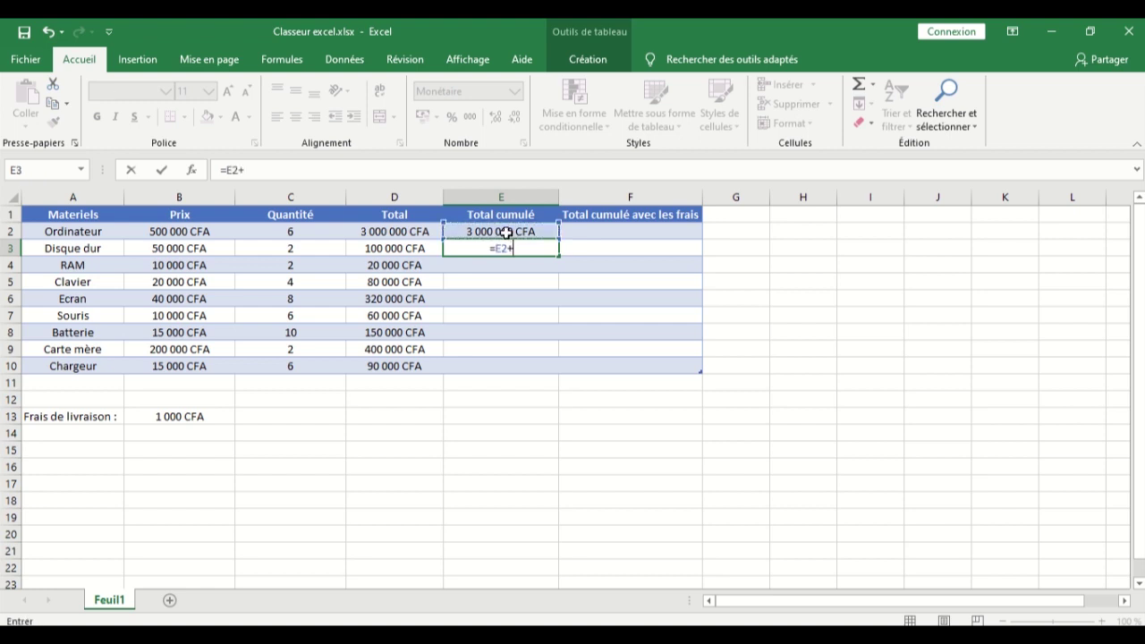
{"action": "left_click", "coordinate": [403, 254]}
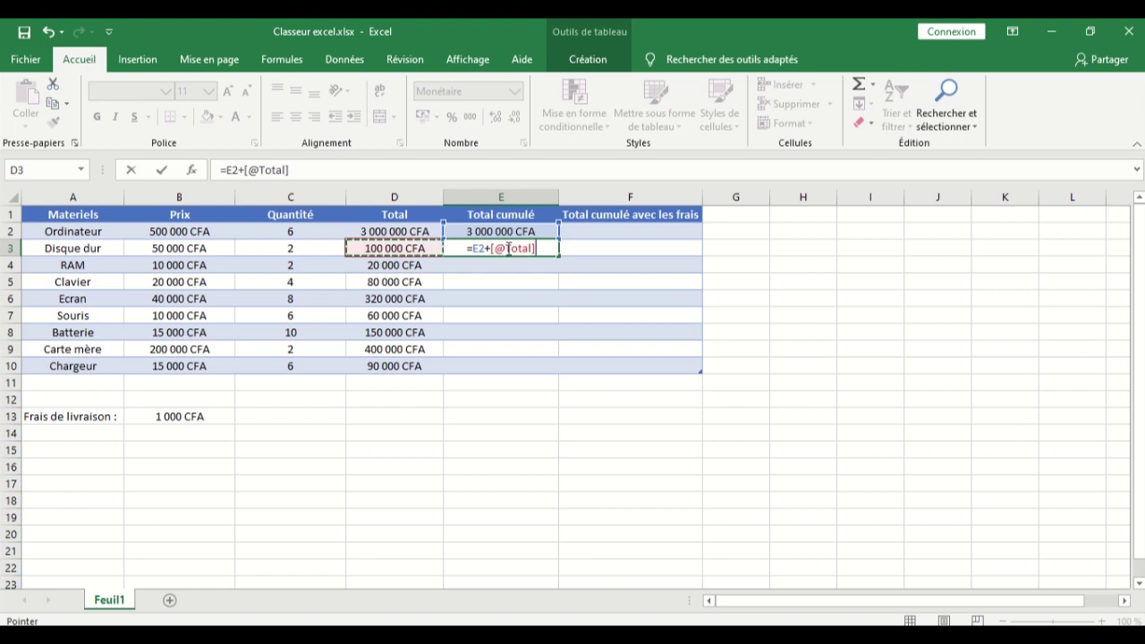
{"action": "left_click", "coordinate": [402, 233]}
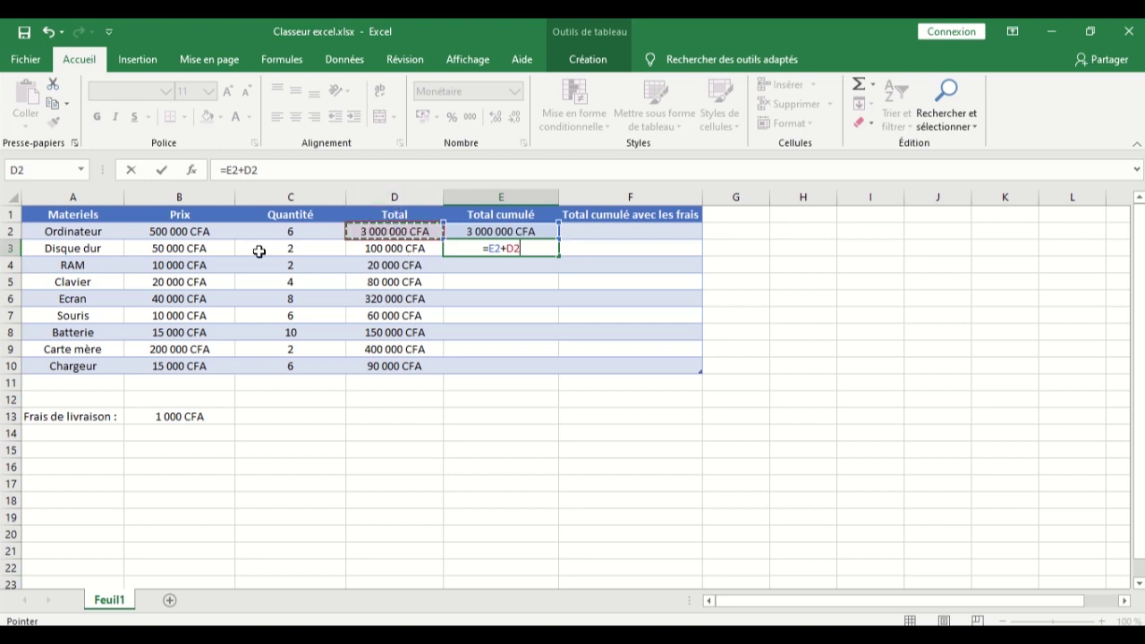
{"action": "key", "text": "Down"}
{"action": "key", "text": "Down"}
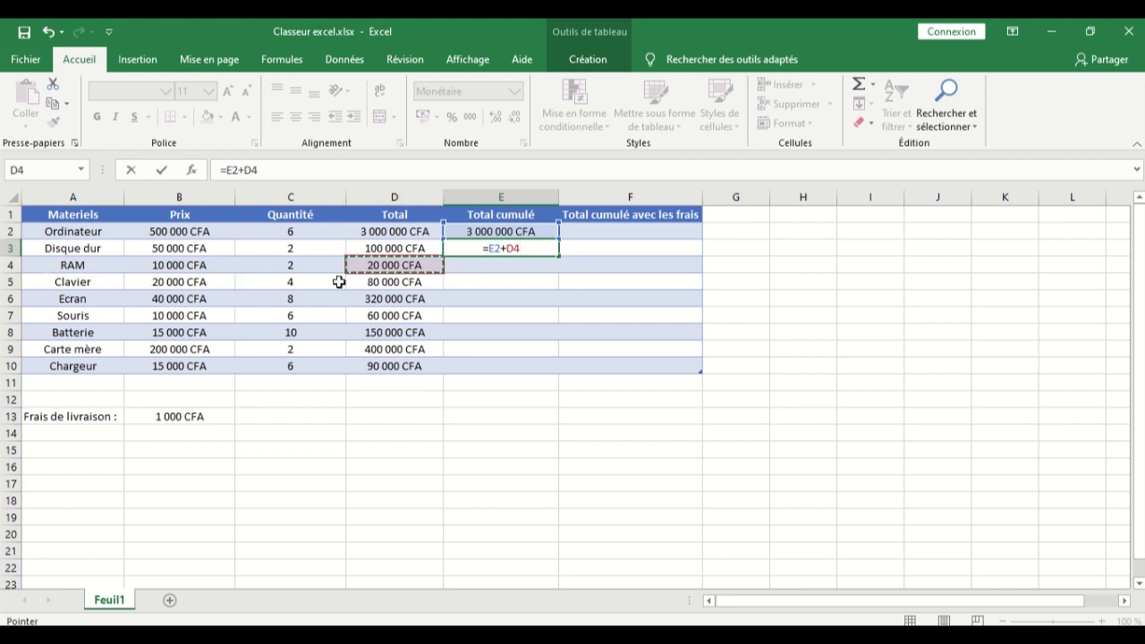
{"action": "left_click", "coordinate": [408, 250]}
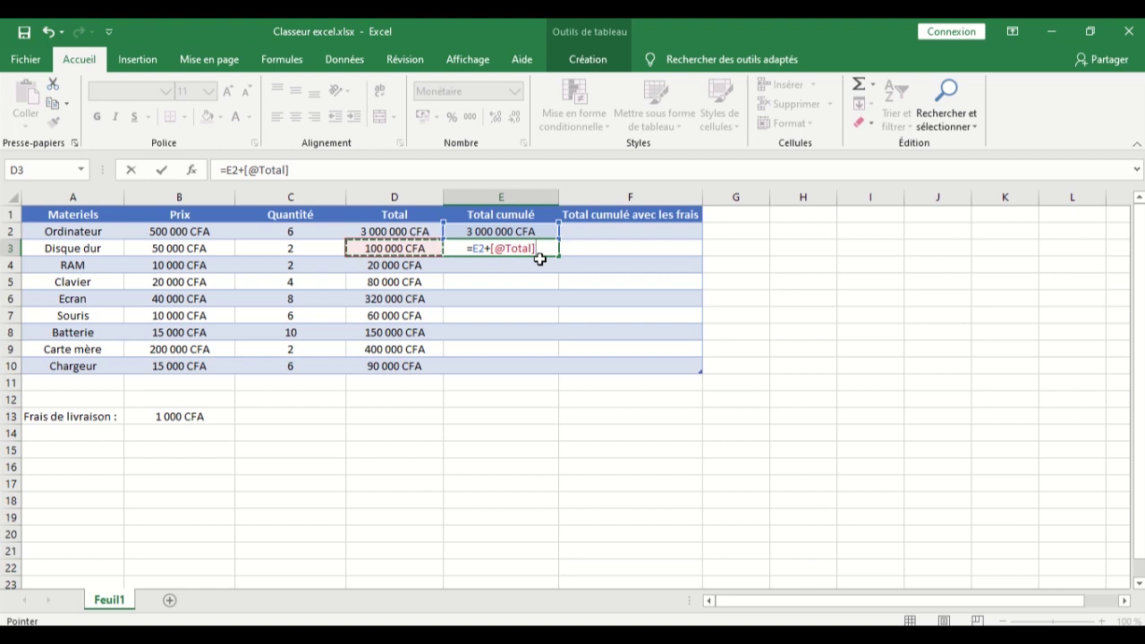
{"action": "key", "text": "Return"}
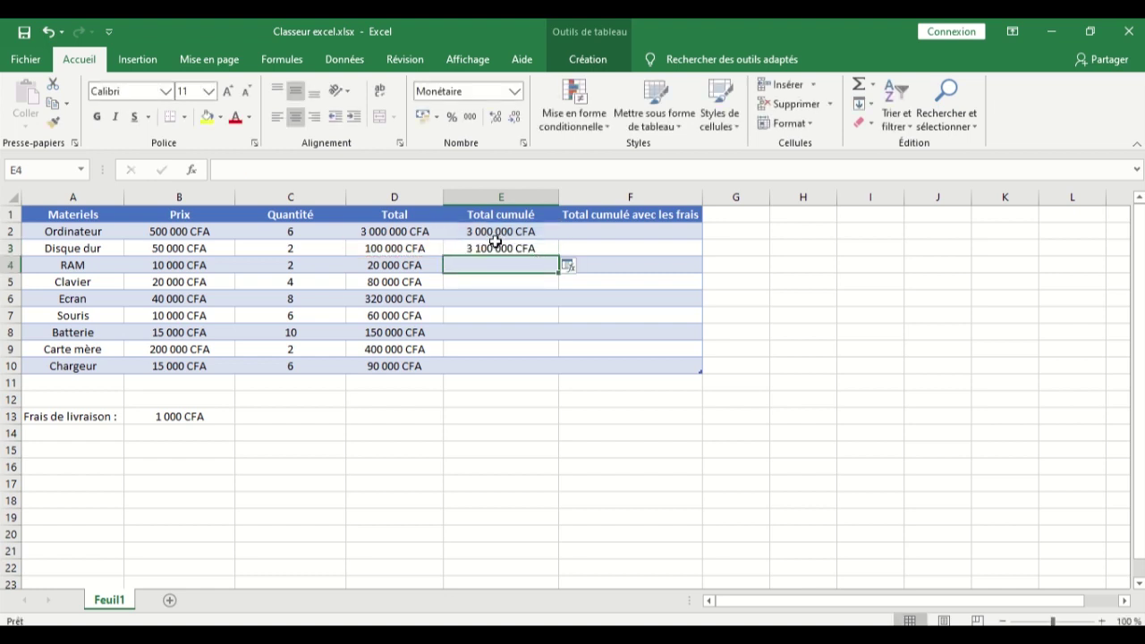
- Fill the cumulative total formula from E3 down through E10
{"action": "left_click", "coordinate": [494, 244]}
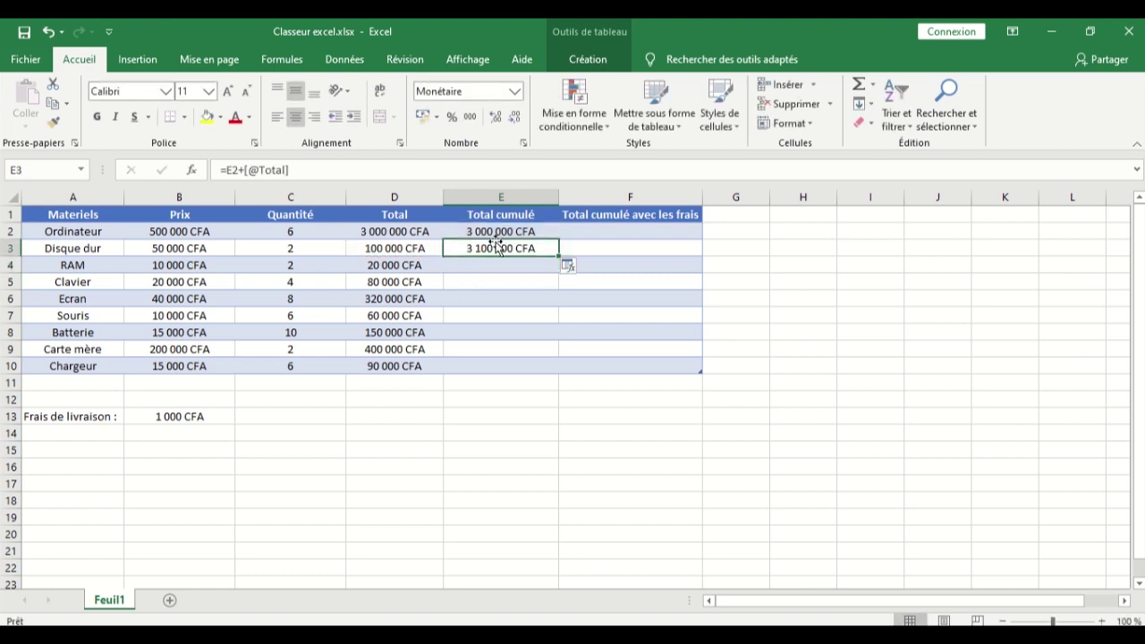
{"action": "left_click", "coordinate": [479, 265]}
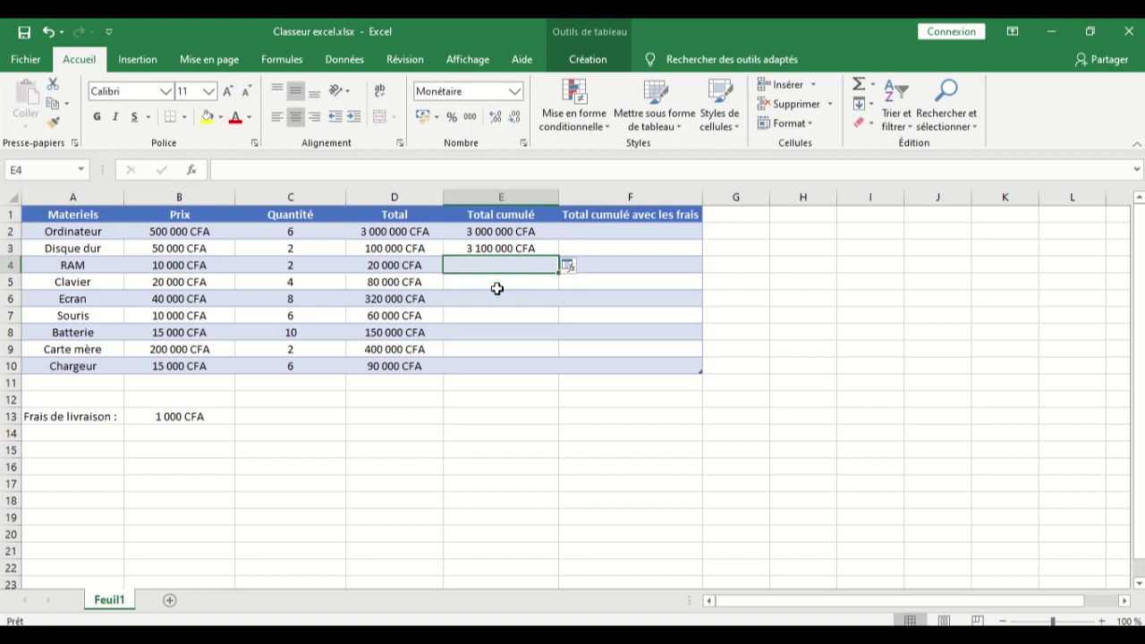
{"action": "left_click", "coordinate": [507, 283]}
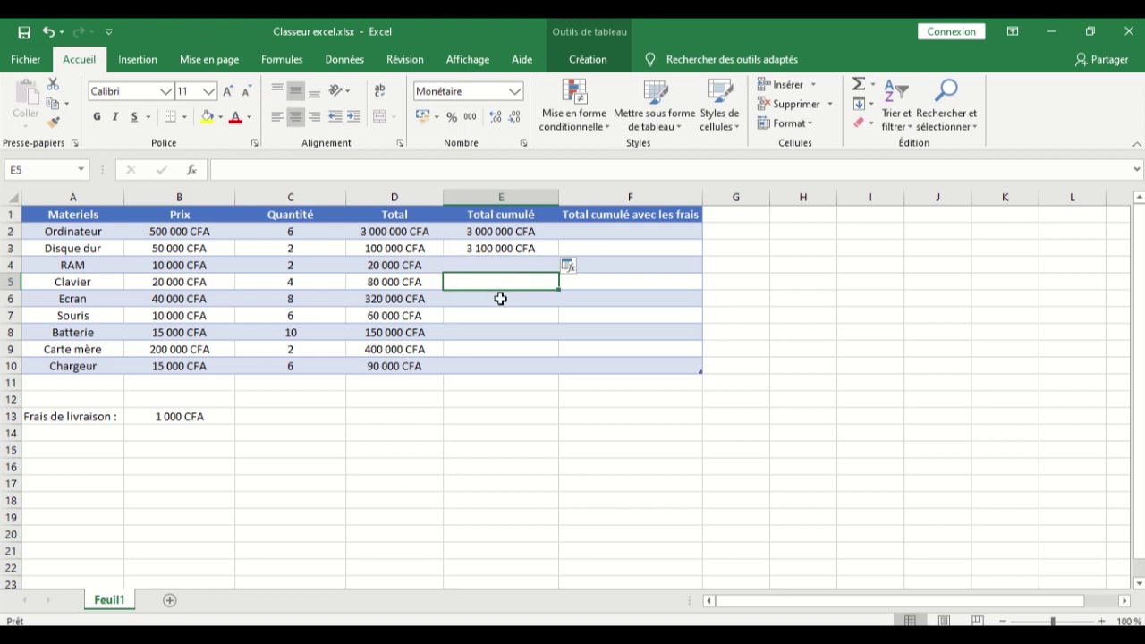
{"action": "left_click", "coordinate": [500, 247]}
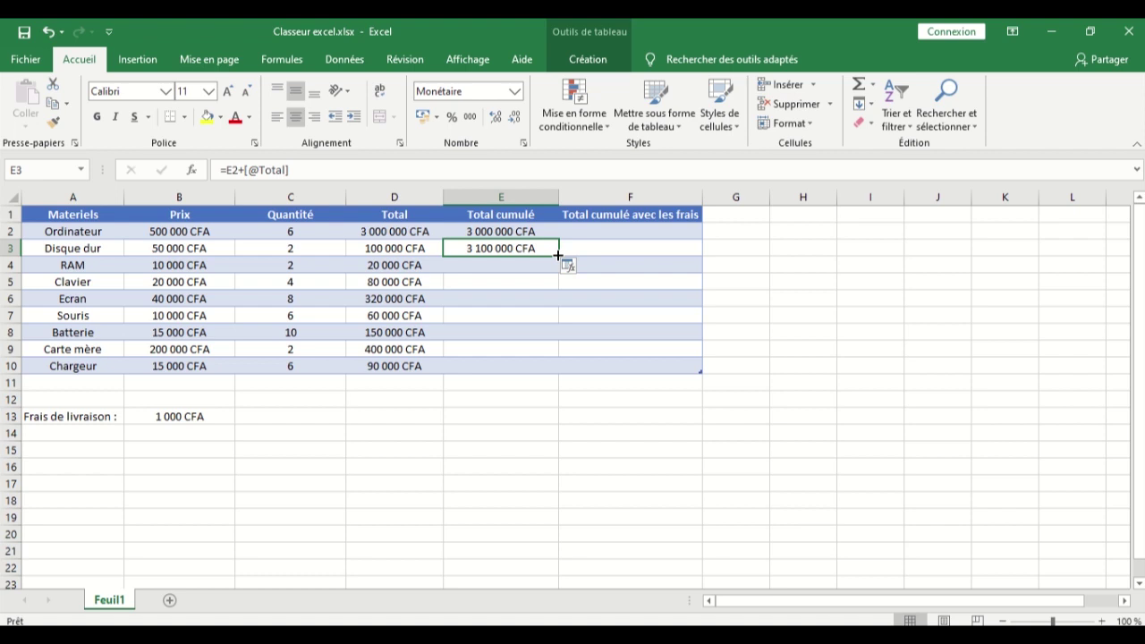
{"action": "left_click_drag", "start_coordinate": [557, 256], "coordinate": [549, 369]}
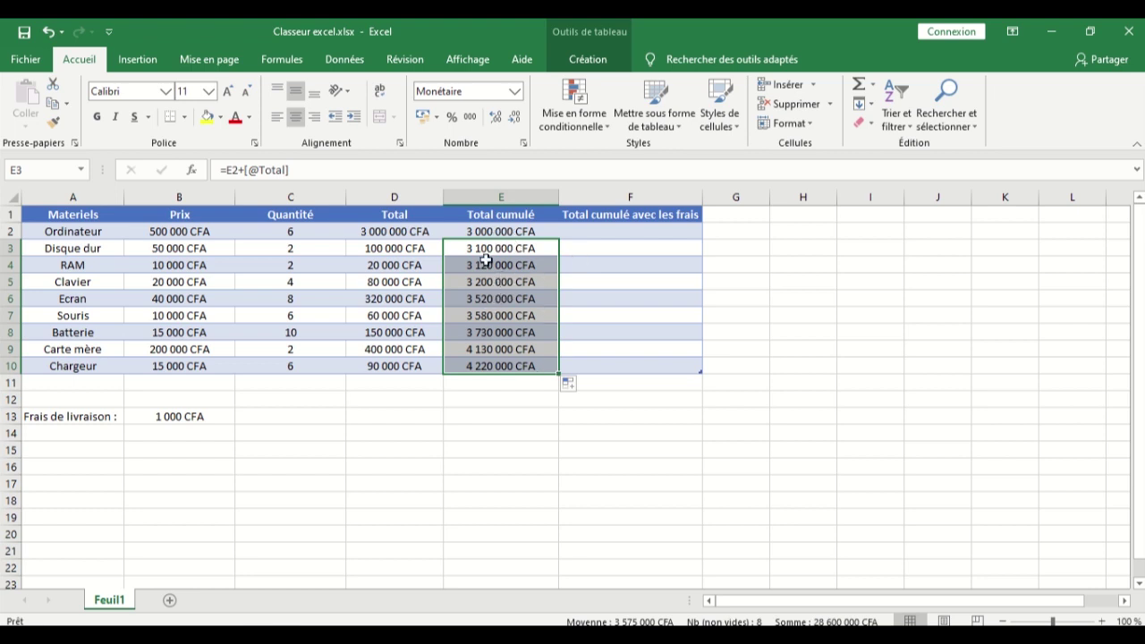
- Enter the formula =[@[Total cumulé]]+B13 in F2 to add the delivery fee to the cumulative total
{"action": "left_click", "coordinate": [610, 228]}
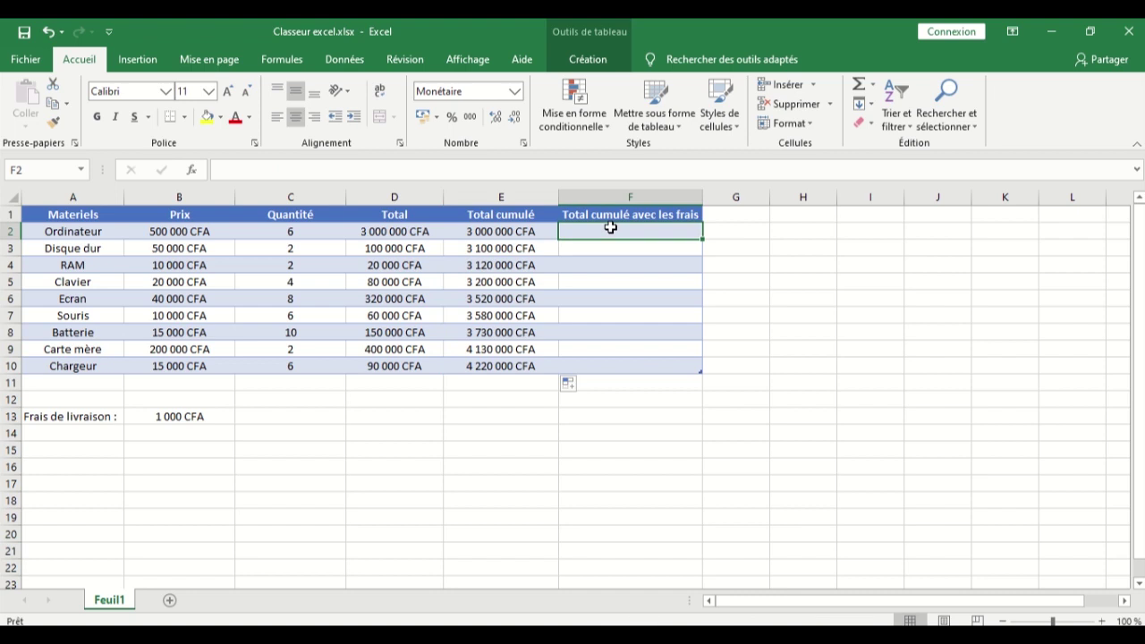
{"action": "double_click", "coordinate": [612, 230]}
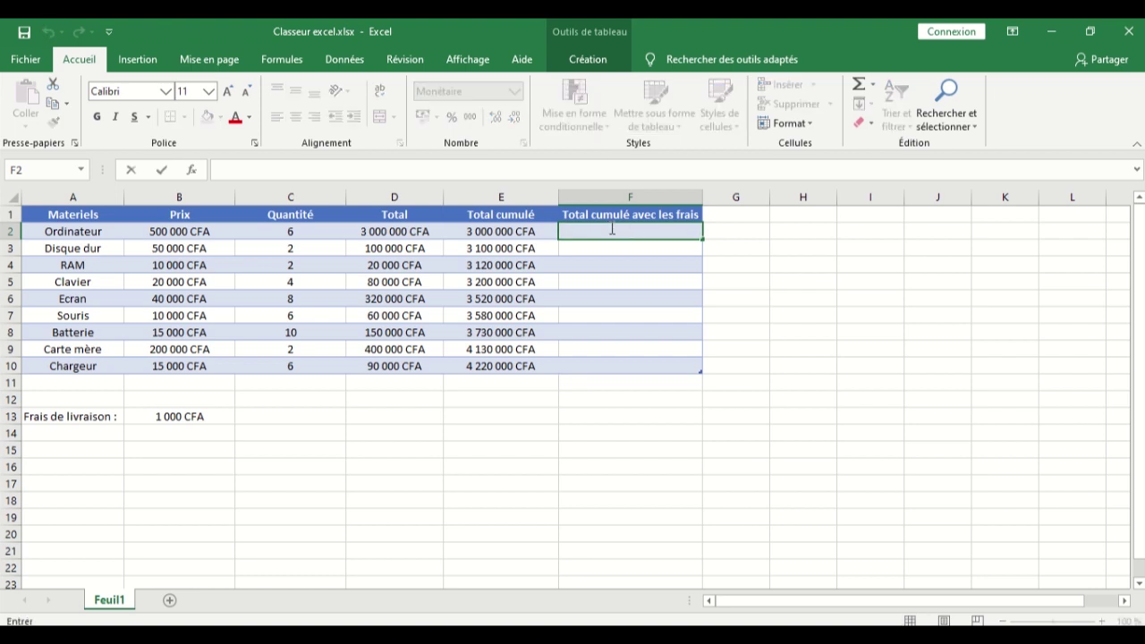
{"action": "type", "text": "="}
{"action": "left_click", "coordinate": [525, 229]}
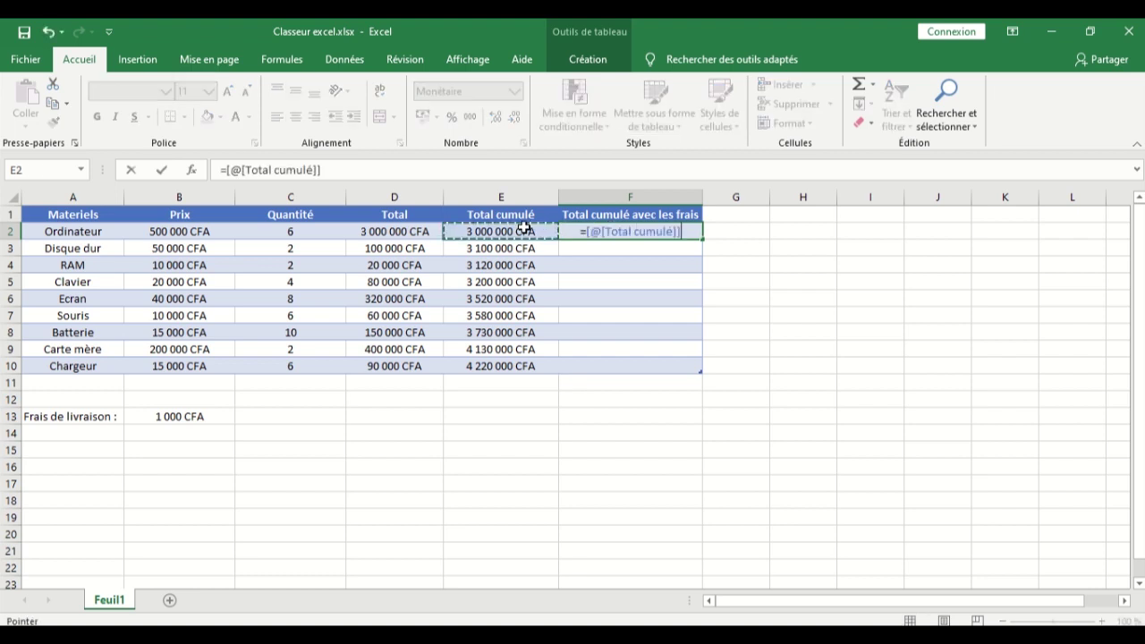
{"action": "type", "text": "+"}
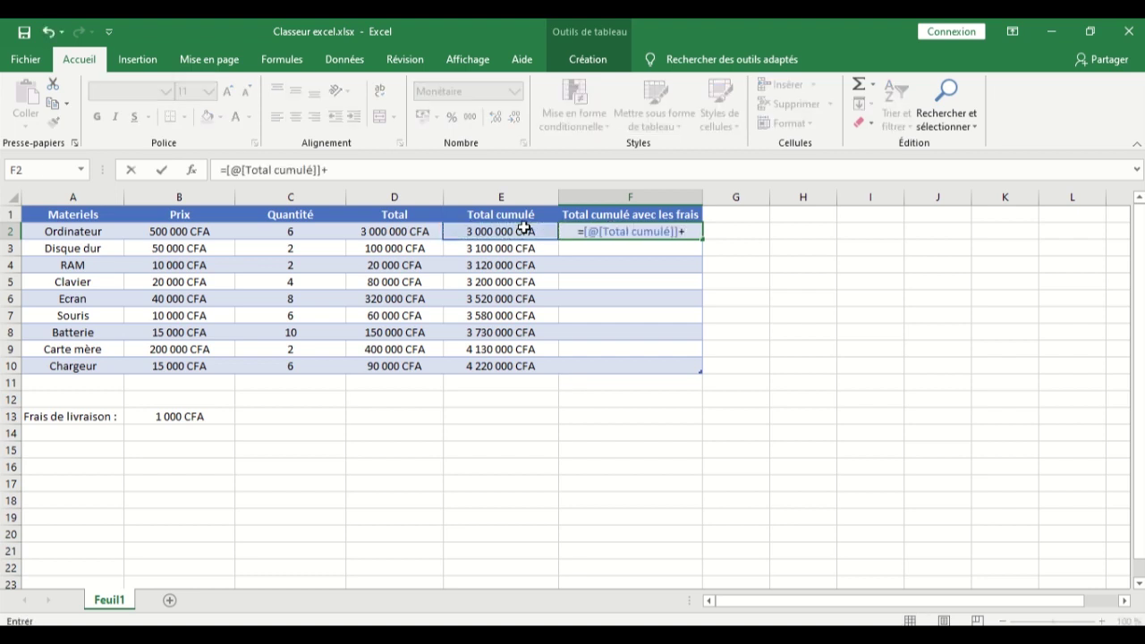
{"action": "left_click", "coordinate": [167, 417]}
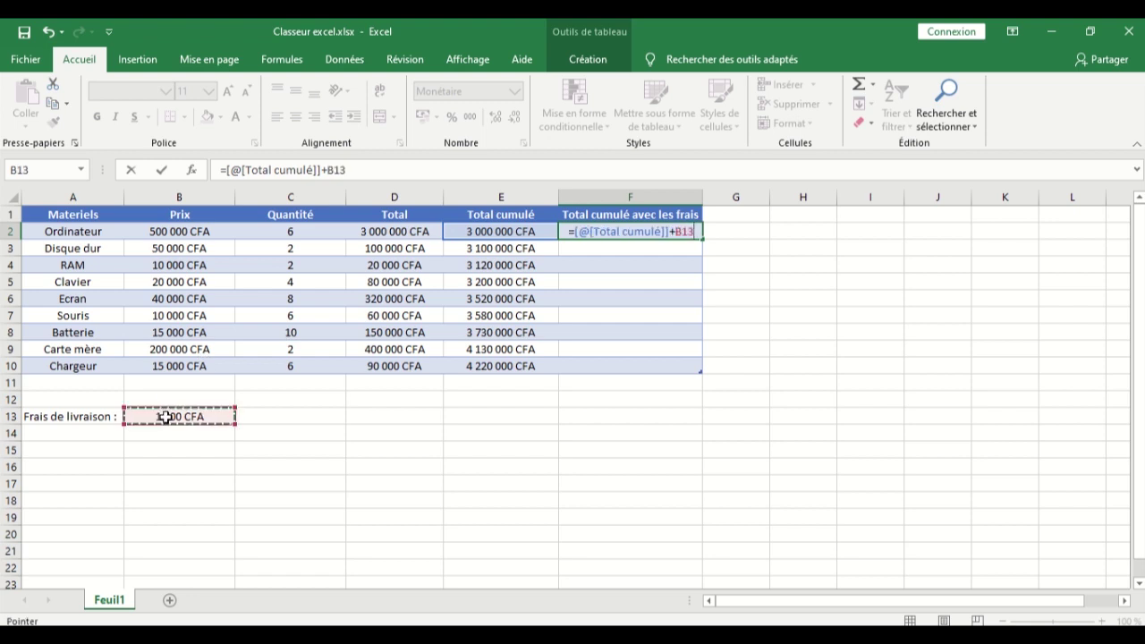
{"action": "key", "text": "Return"}
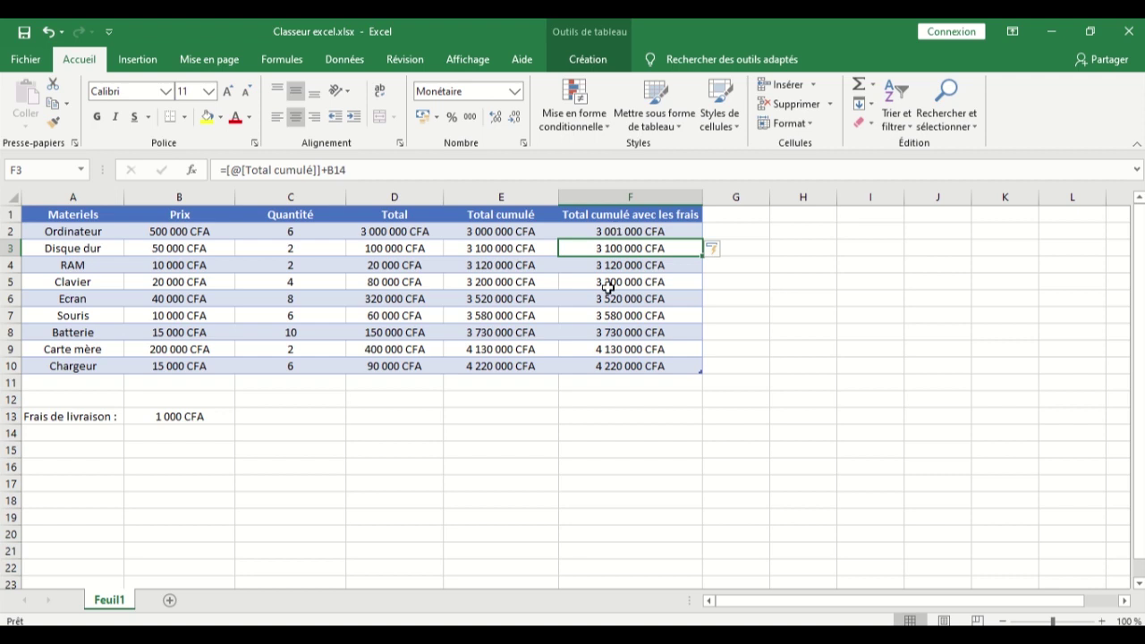
- Compare the delivery fee references in the formulas of F2, F3 and F5 with the fee cell B13
{"action": "left_click", "coordinate": [616, 232]}
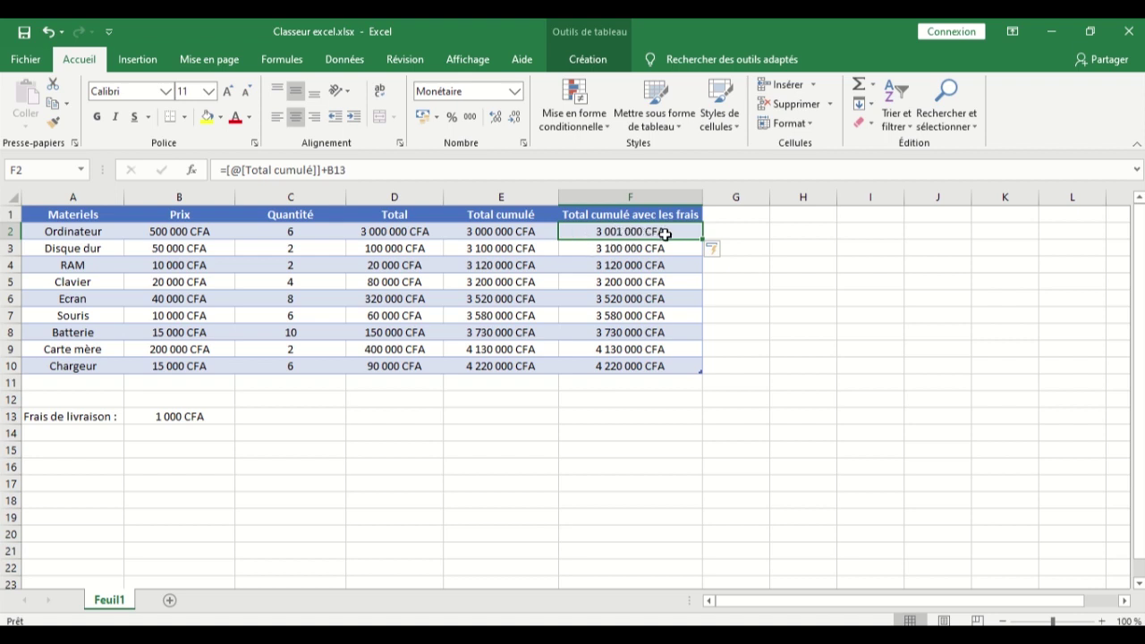
{"action": "left_click", "coordinate": [616, 251]}
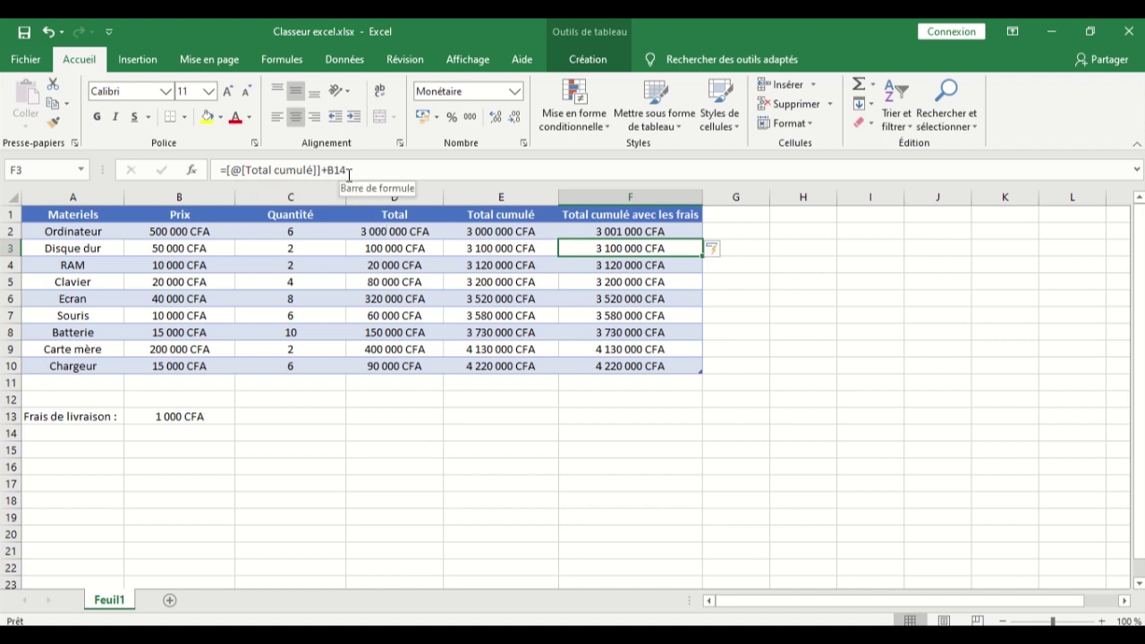
{"action": "left_click", "coordinate": [614, 231]}
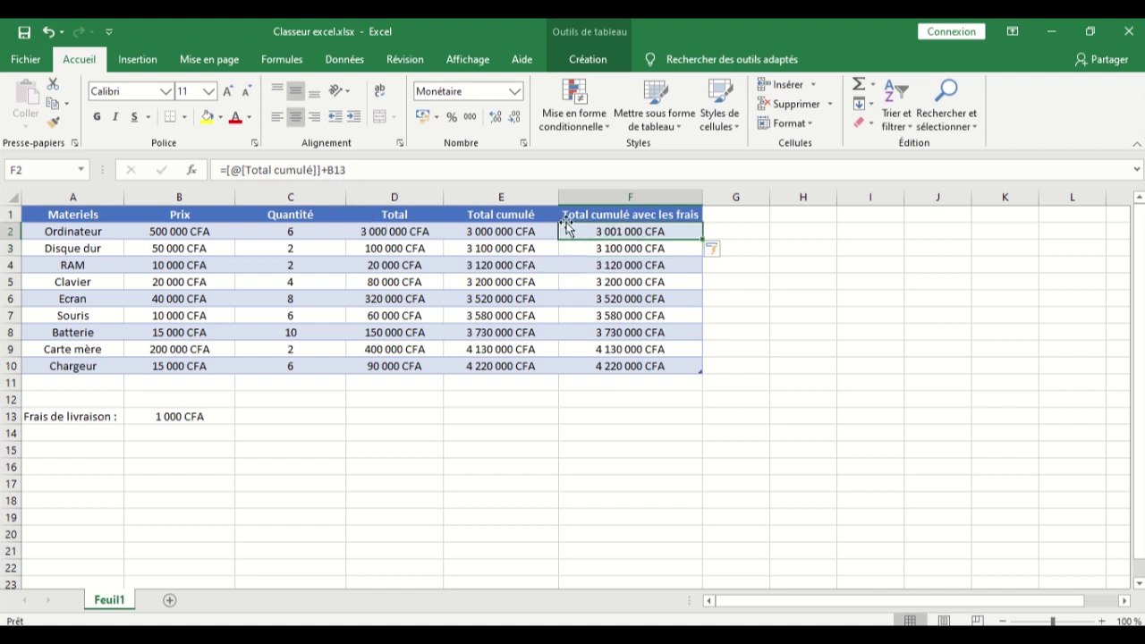
{"action": "left_click", "coordinate": [174, 416]}
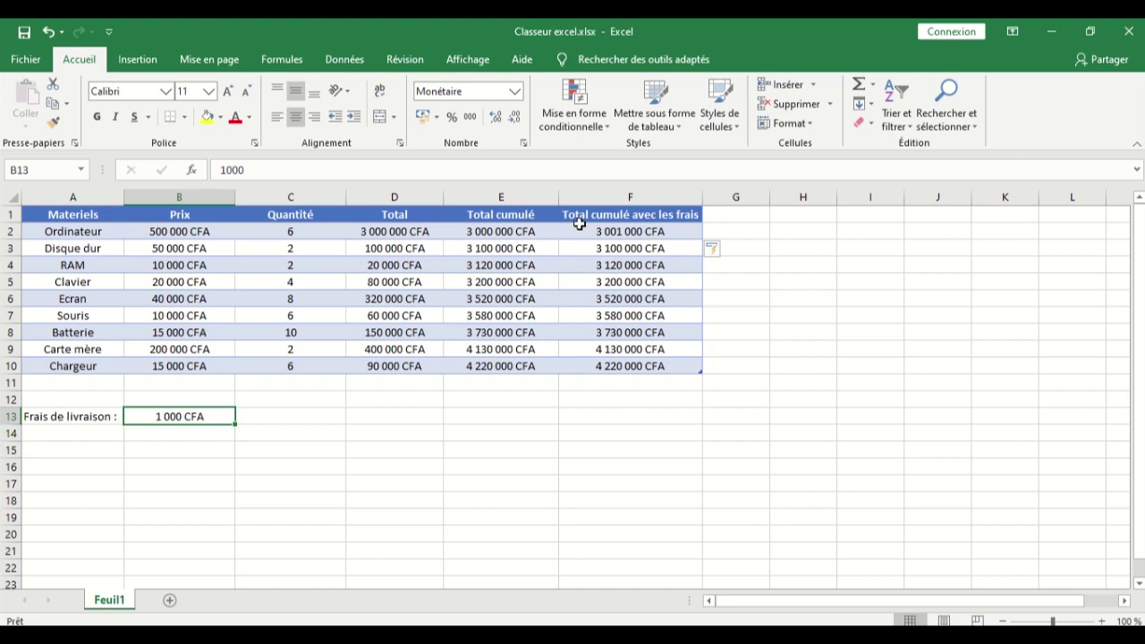
{"action": "left_click", "coordinate": [627, 248]}
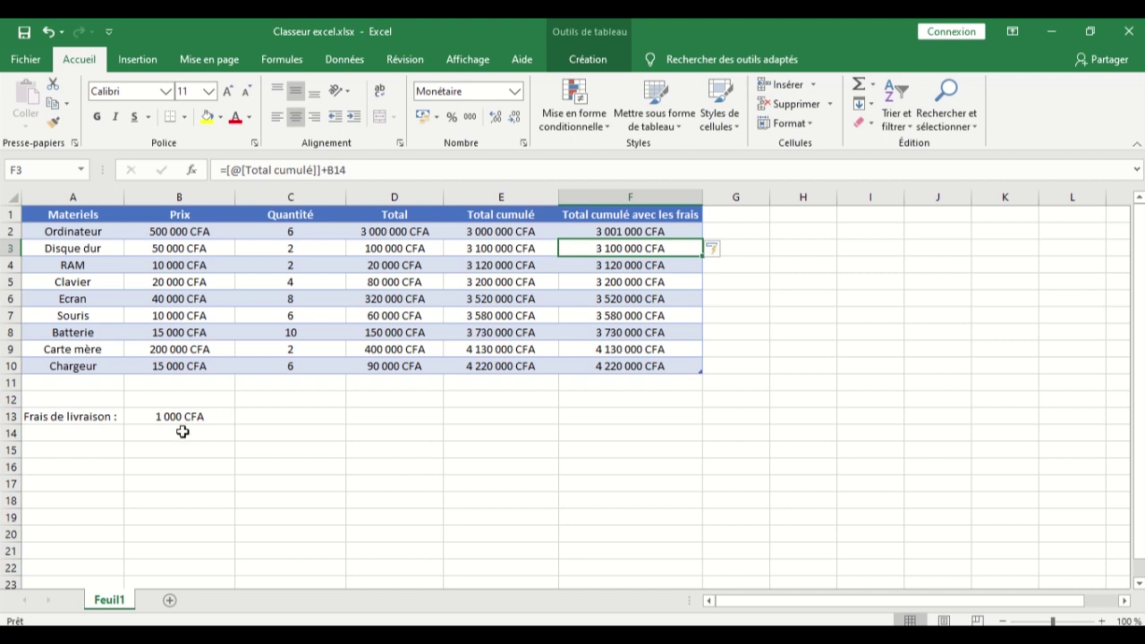
{"action": "left_click", "coordinate": [633, 279]}
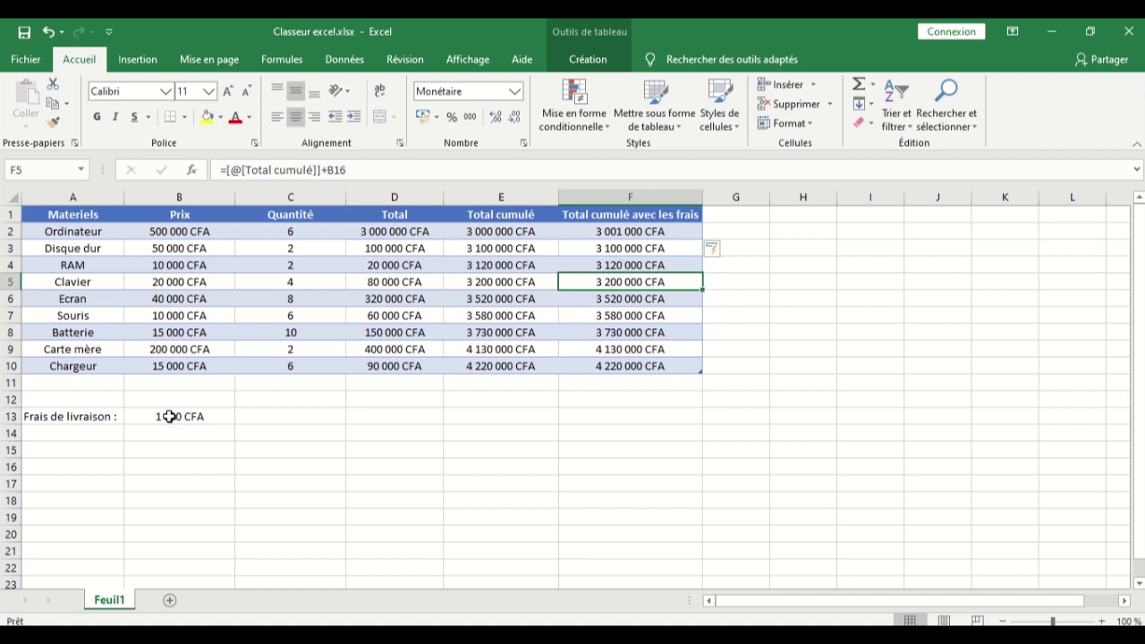
{"action": "left_click", "coordinate": [169, 416]}
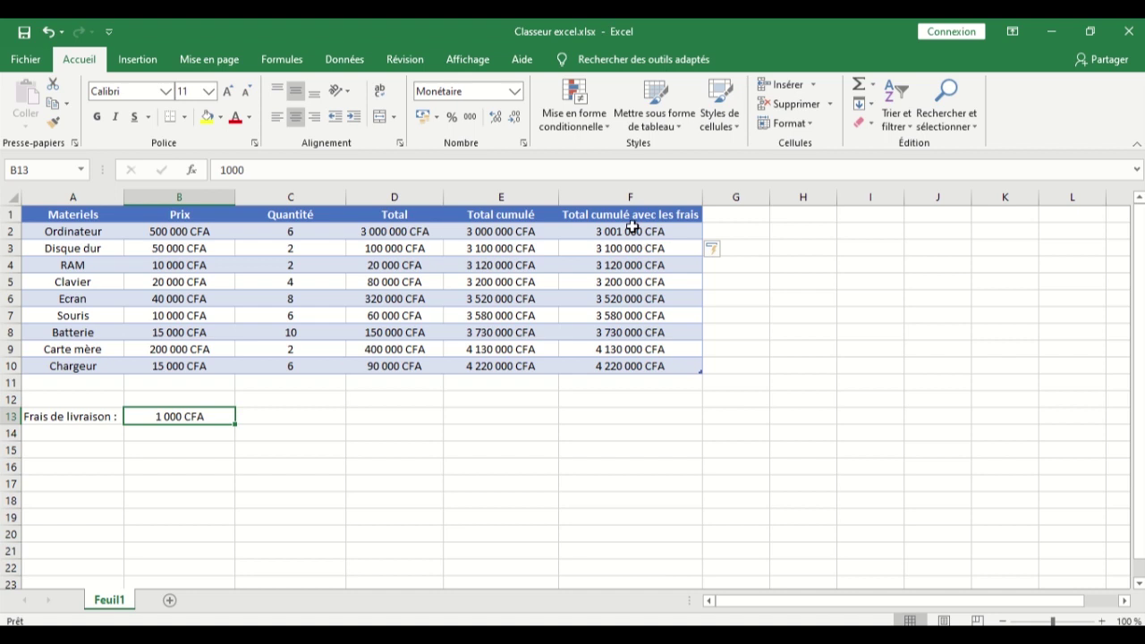
- Edit the F2 formula to =[@[Total cumulé]]+B$13 so that the row of the delivery fee reference is locked
{"action": "left_click", "coordinate": [630, 232]}
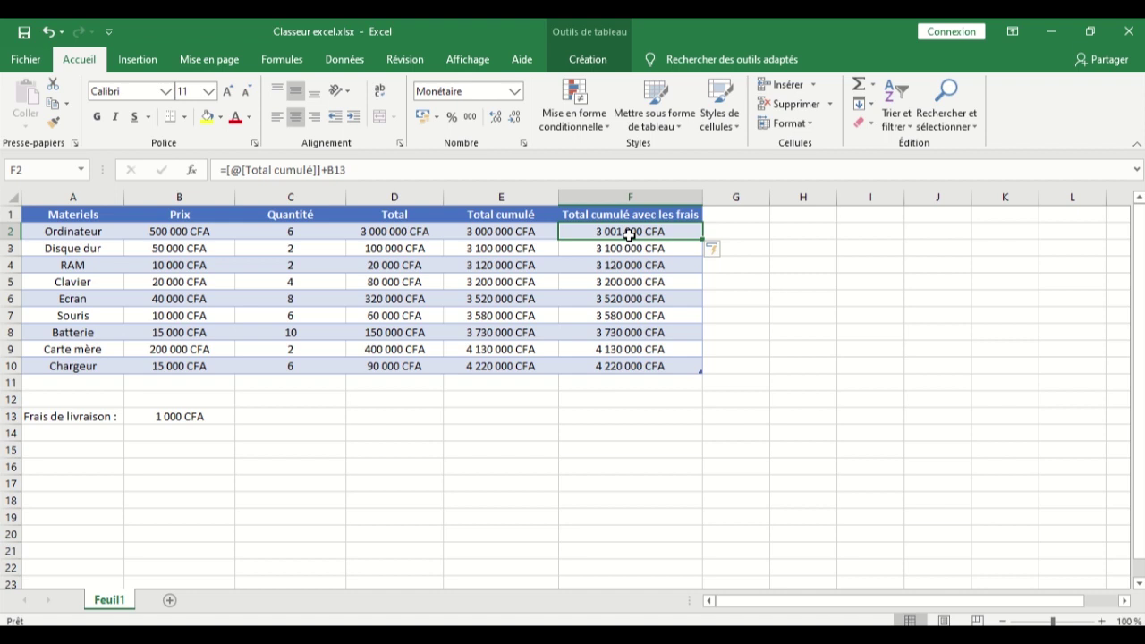
{"action": "left_click", "coordinate": [334, 170]}
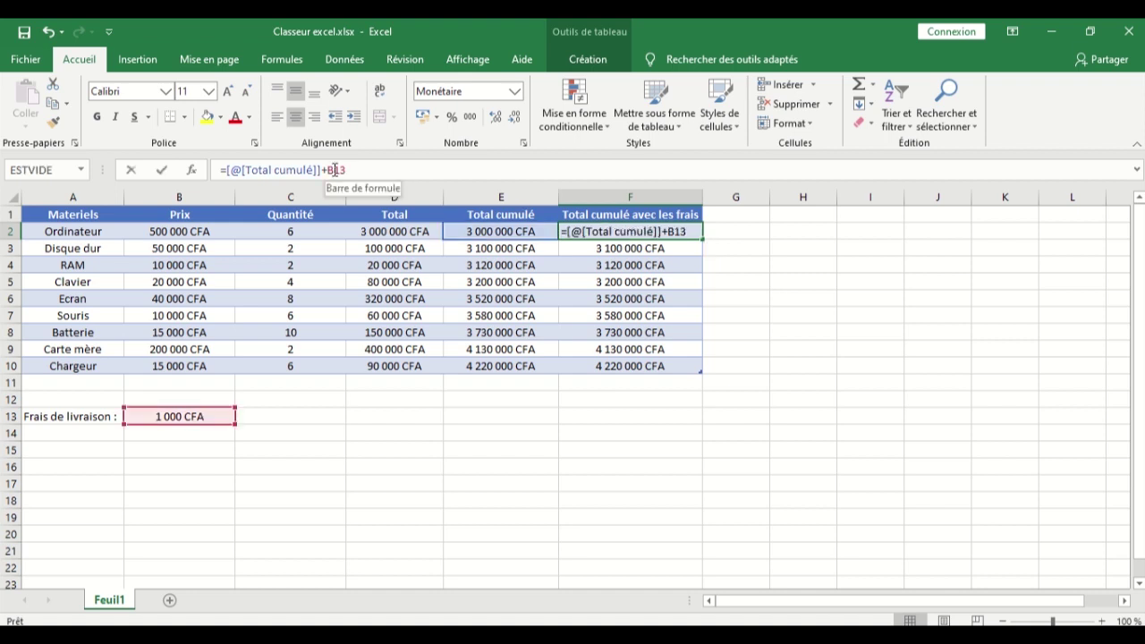
{"action": "key", "text": "super+space"}
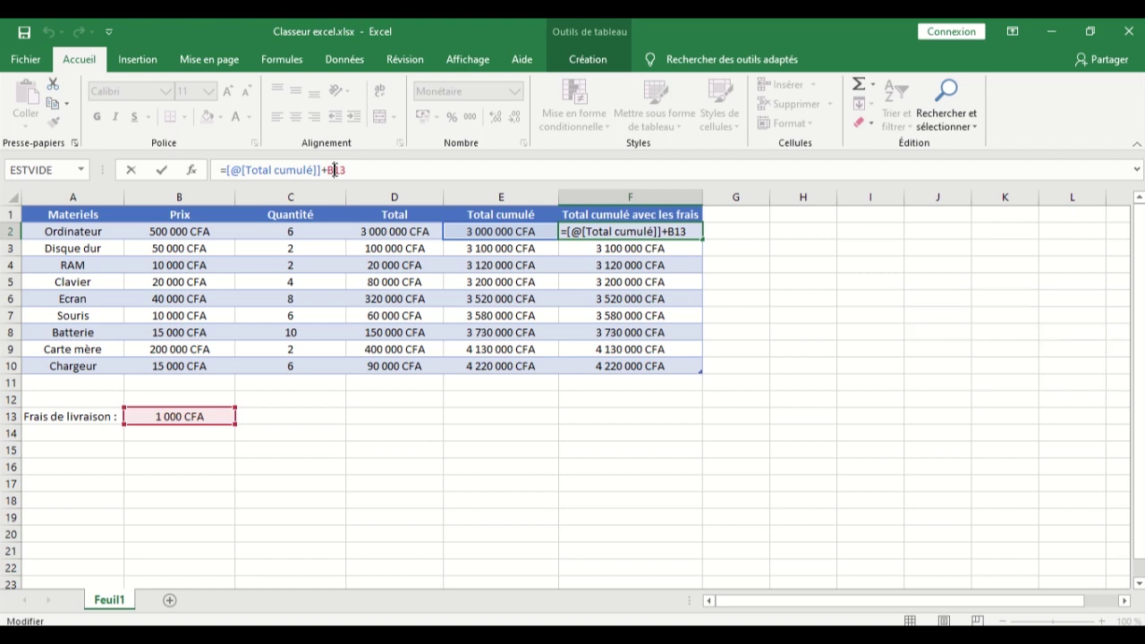
{"action": "key", "text": "F4"}
{"action": "key", "text": "F4"}
{"action": "key", "text": "F4"}
{"action": "key", "text": "F4"}
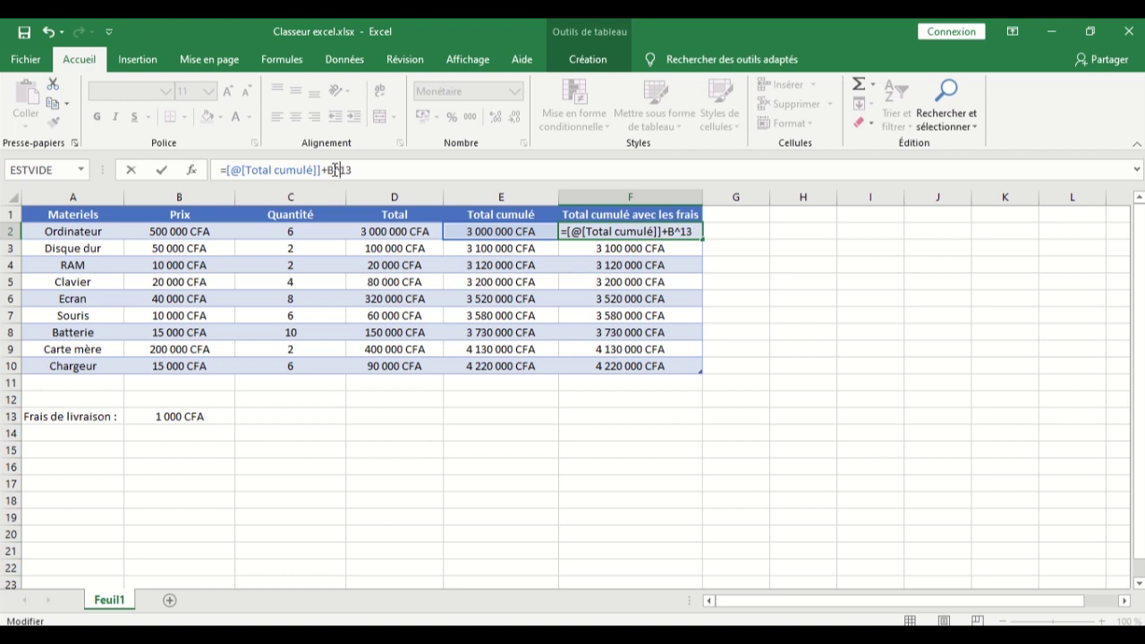
{"action": "left_click", "coordinate": [334, 170]}
{"action": "type", "text": "$"}
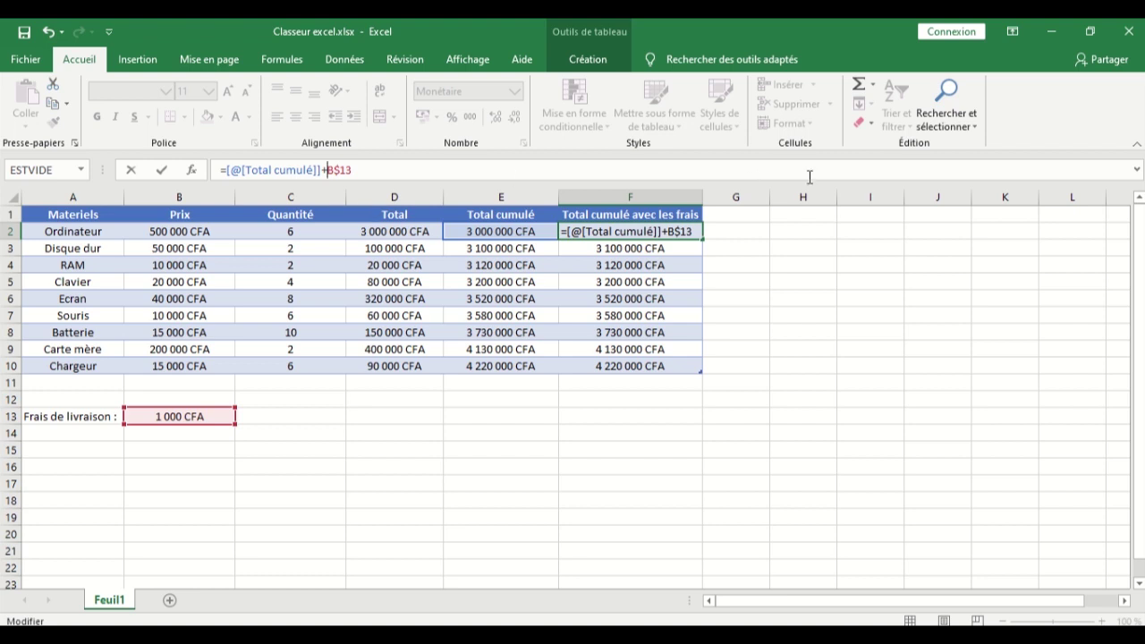
{"action": "key", "text": "Return"}
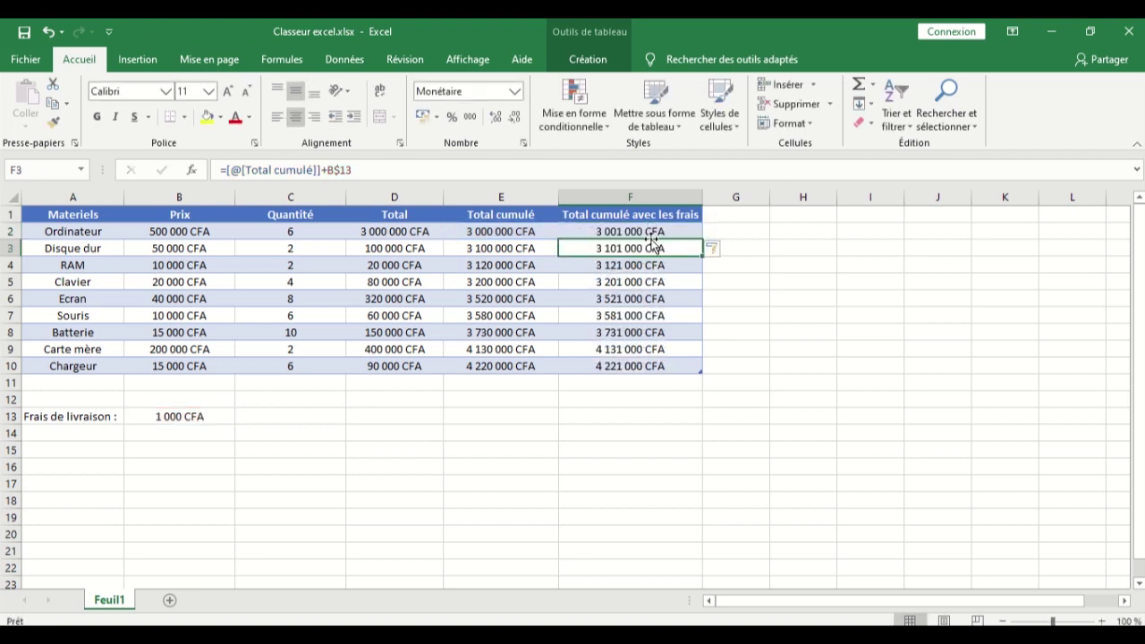